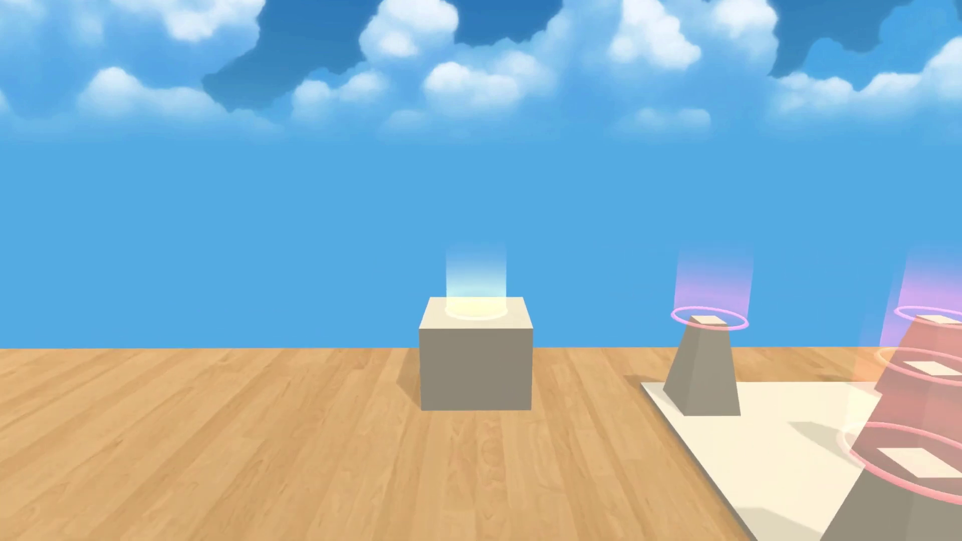
View the Key locus note, search the Poly library for "key" and import the upright gold Key model with the blue background
left_click(486, 292)
left_click_drag(549, 215, 553, 135)
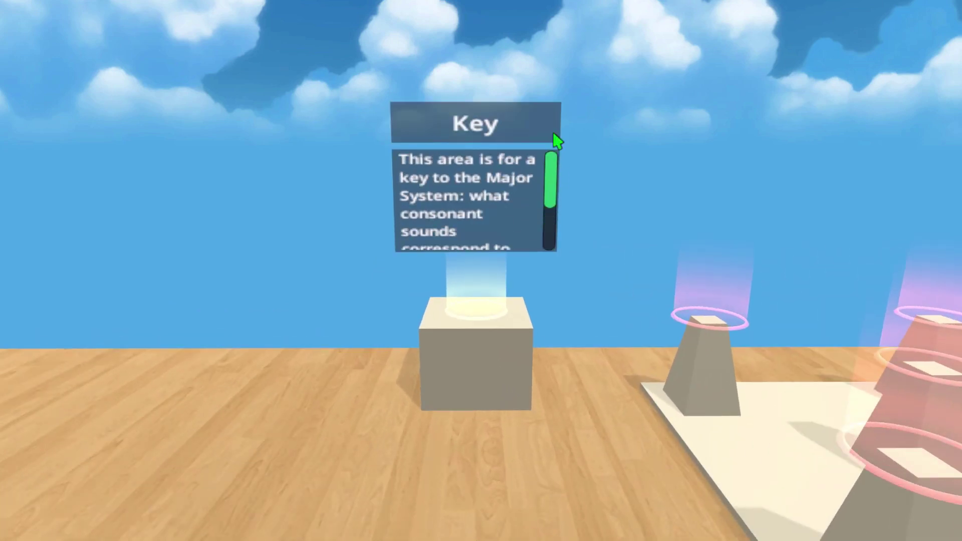
left_click(533, 133)
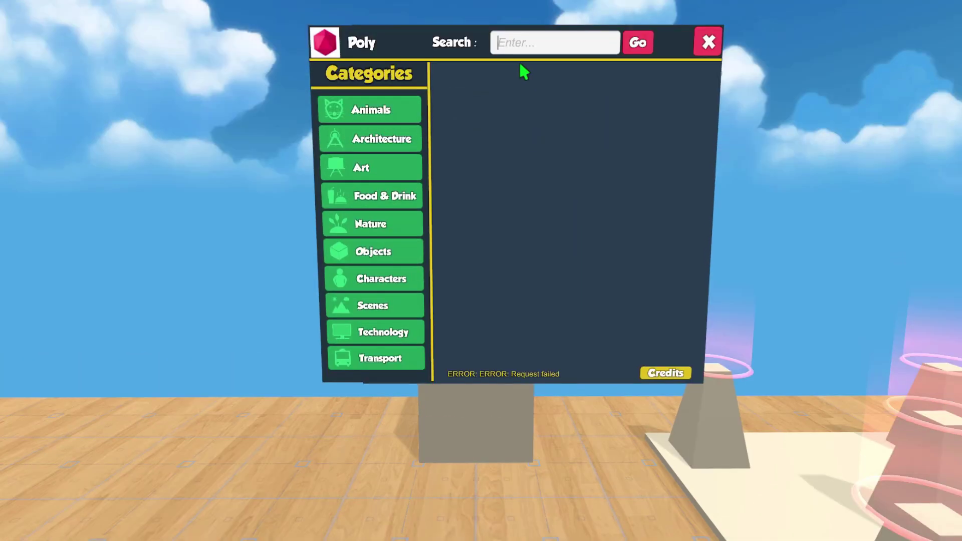
type("key")
left_click(637, 43)
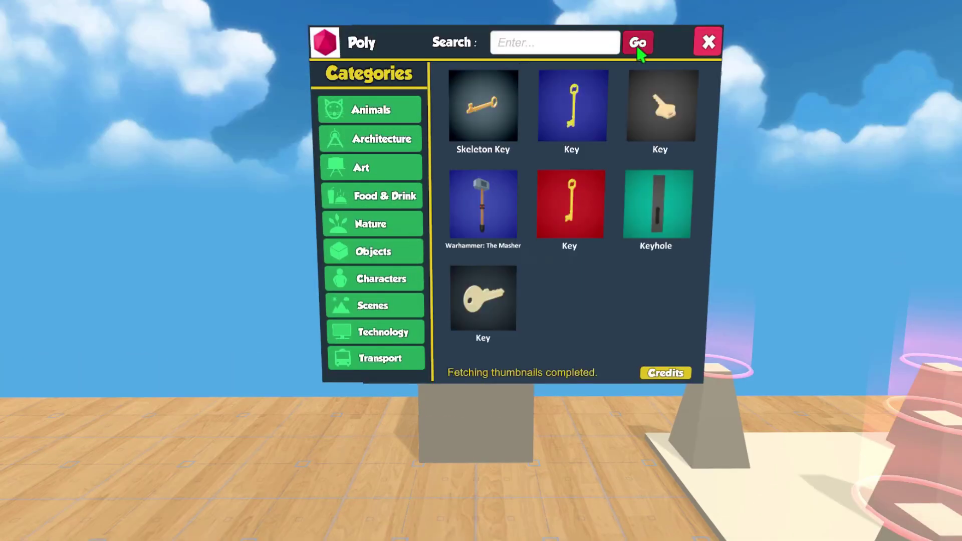
left_click(573, 119)
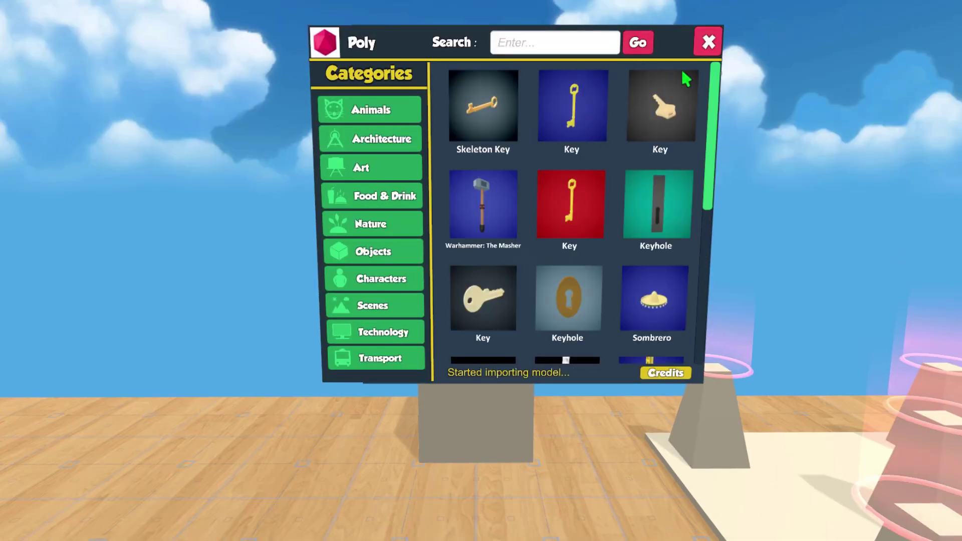
left_click(709, 42)
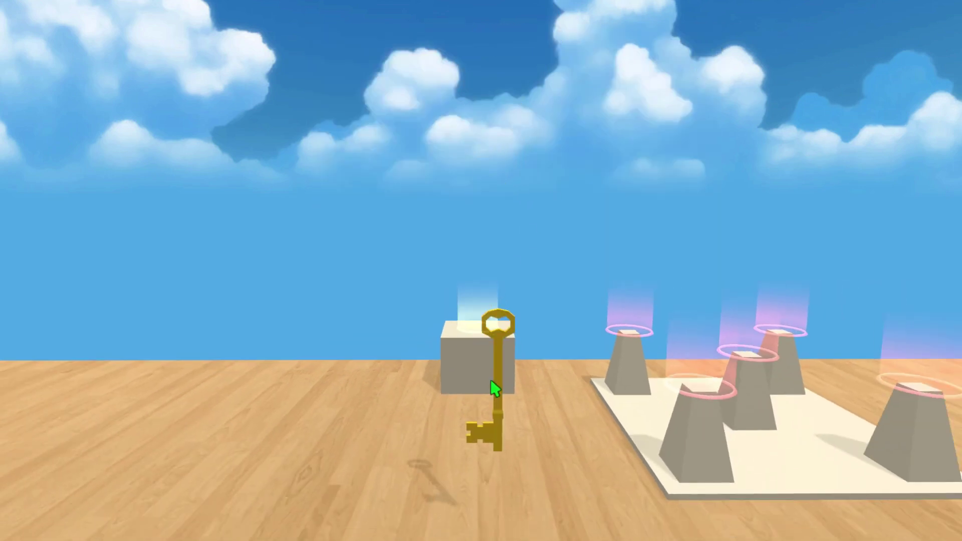
Move the imported gold key onto the square block at the Key locus
key("w")
key("w")
left_click_drag(491, 380, 475, 321)
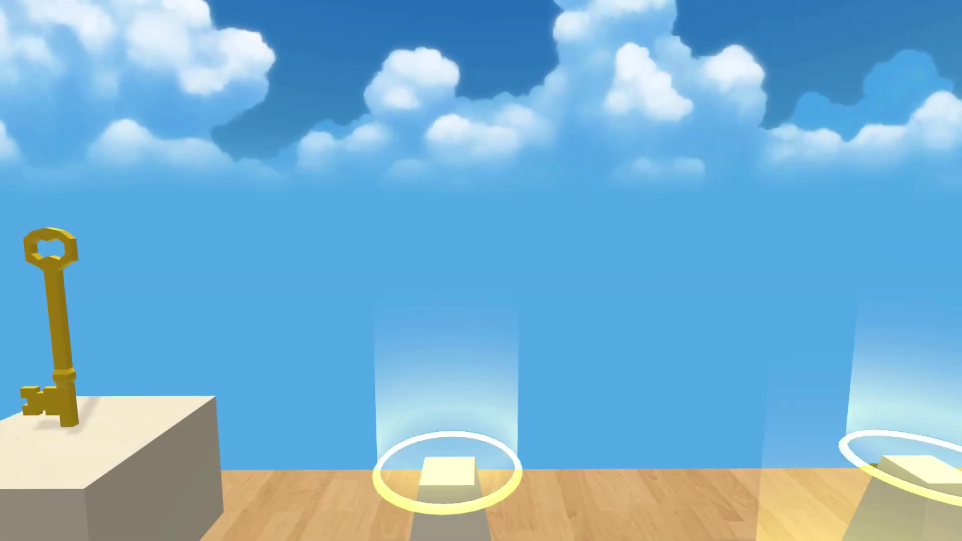
Search the Poly library for a tiger and import the Tiger model with the orange-red background
left_click(530, 182)
left_click(513, 42)
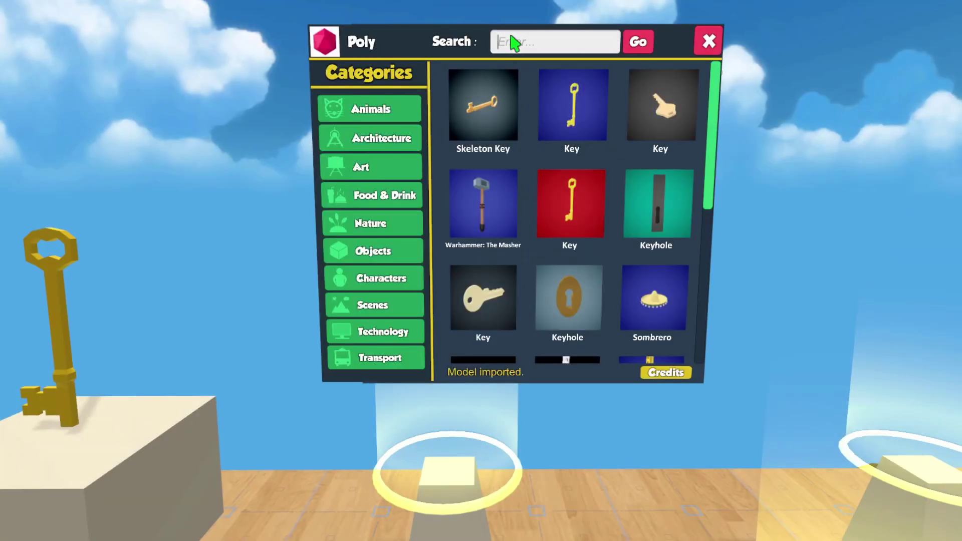
left_click(636, 41)
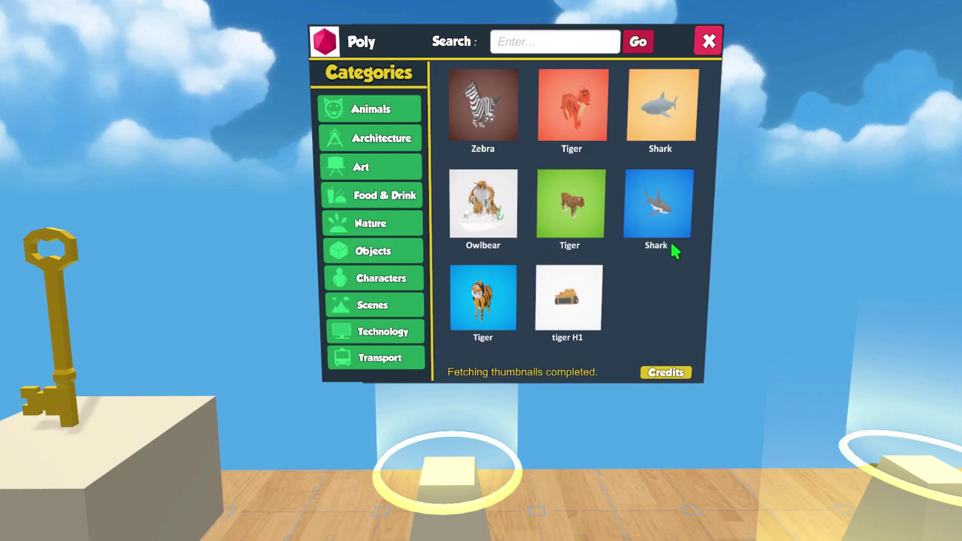
left_click(555, 98)
left_click(714, 31)
left_click(714, 31)
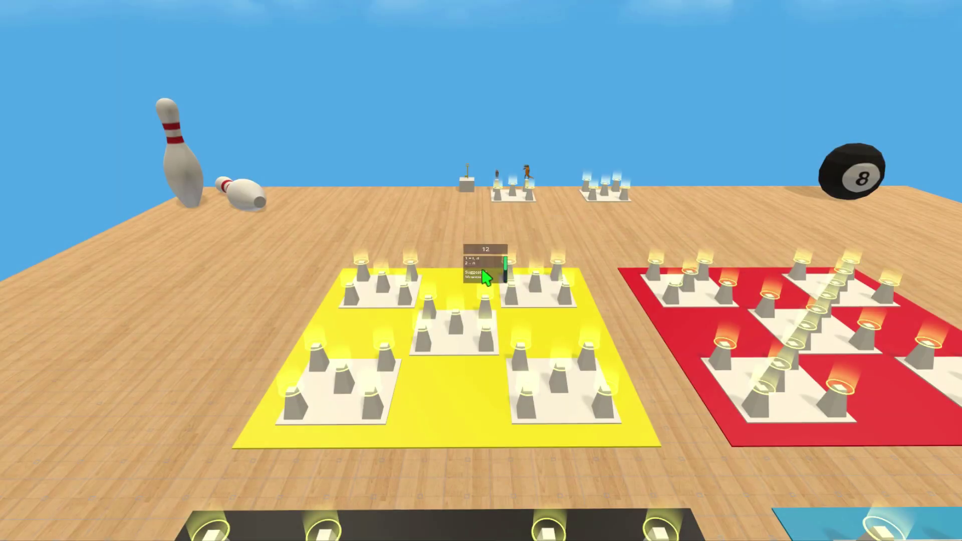
Approach locus 12 on the yellow area and read the suggested mnemonics in its note
key("w")
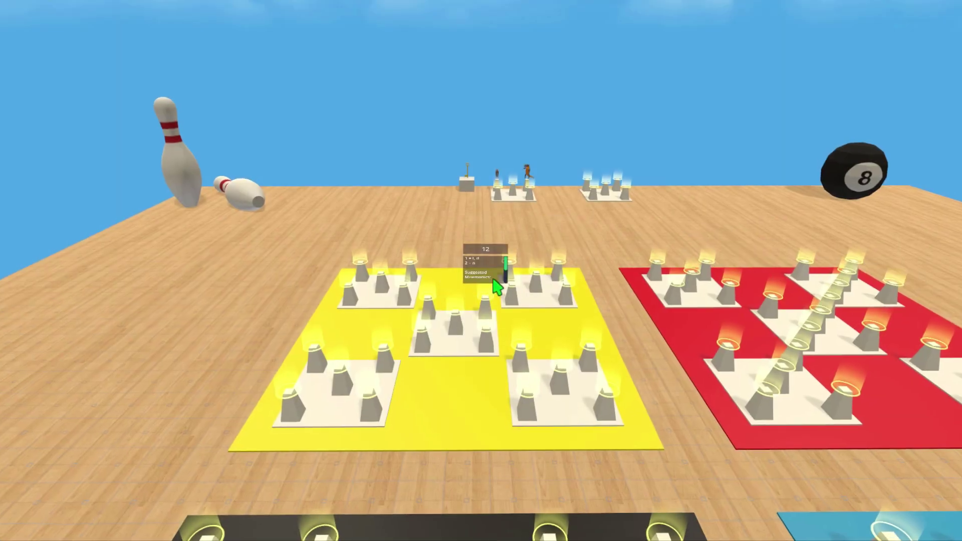
key("w")
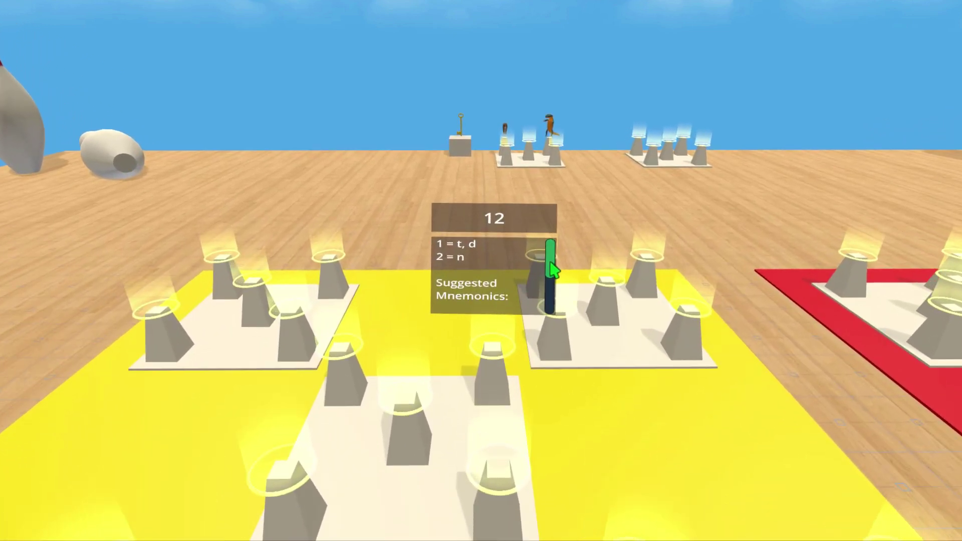
mouse_move(551, 271)
left_mouse_down()
mouse_move(551, 303)
mouse_move(550, 259)
left_mouse_up()
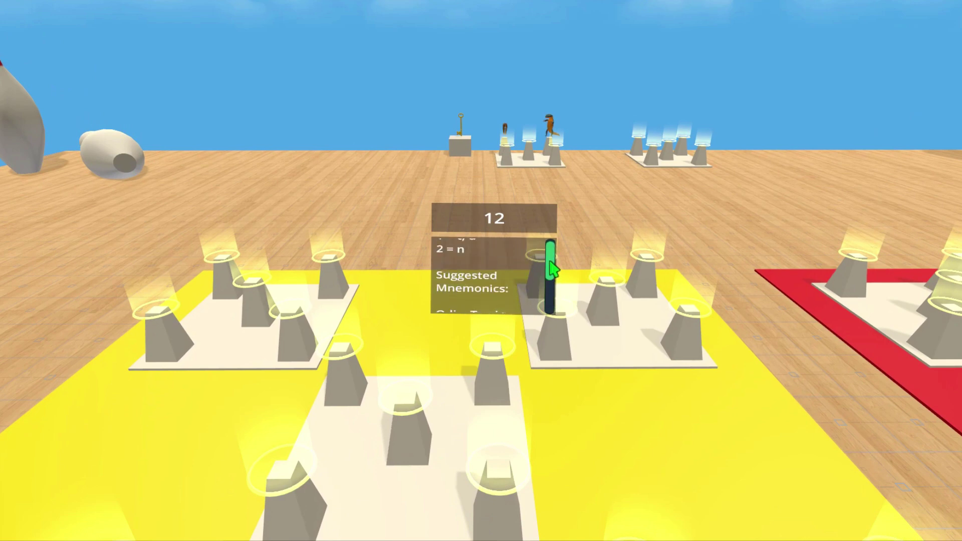
Search the Pixabay web images for Twain and add his black-and-white portrait as the image mnemonic for locus 12
key("Escape")
key("Tab")
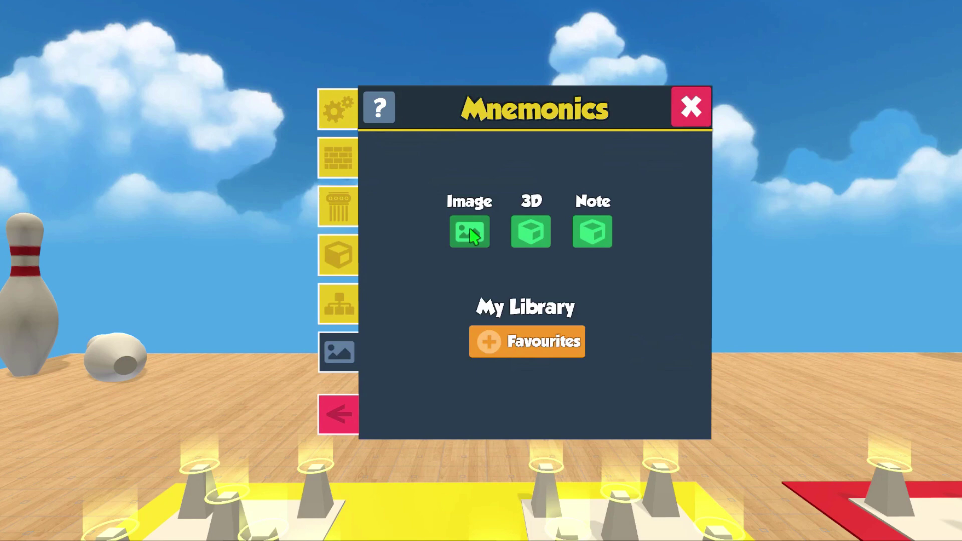
left_click(472, 235)
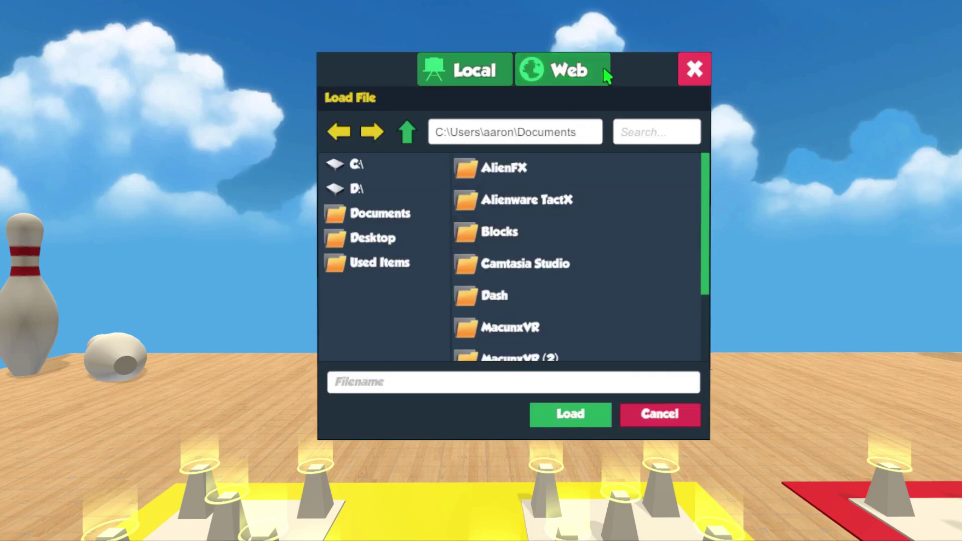
left_click(584, 75)
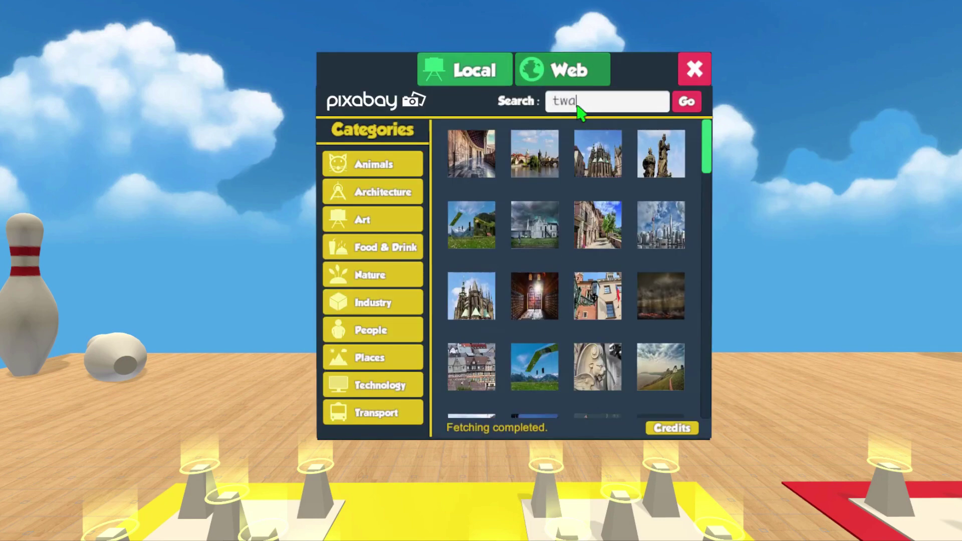
left_click(692, 104)
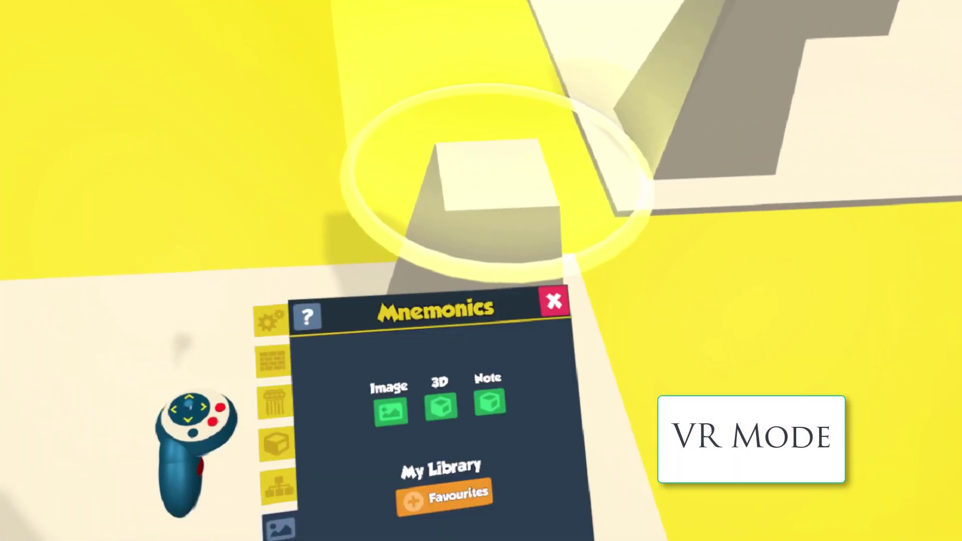
left_click(390, 412)
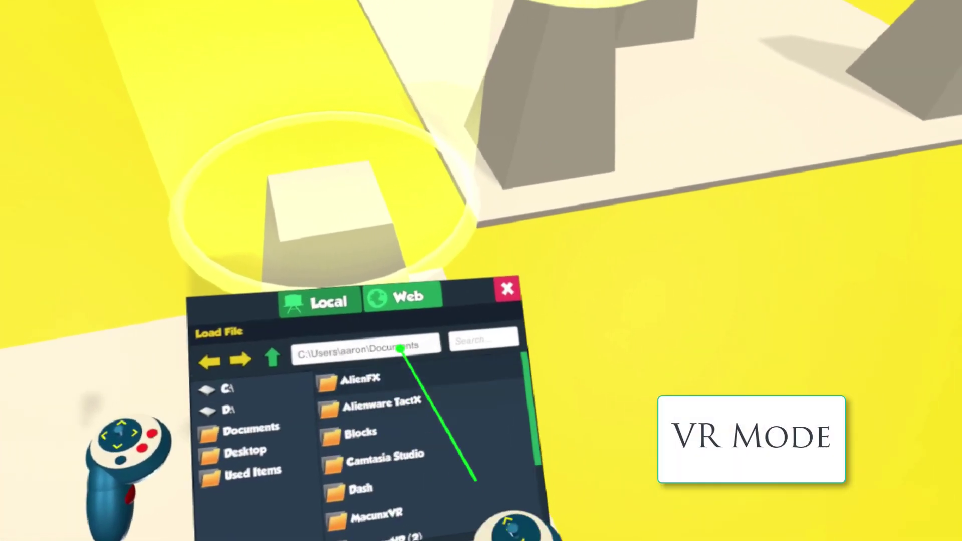
left_click(404, 298)
left_click(397, 410)
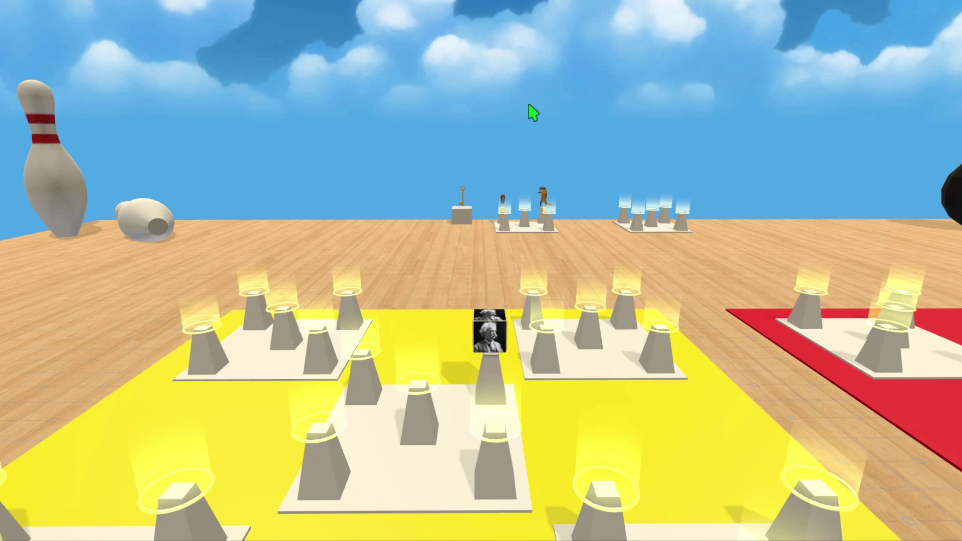
Go to locus 01 at the corner of the yellow area and read through its suggested mnemonics
key("w")
key("q")
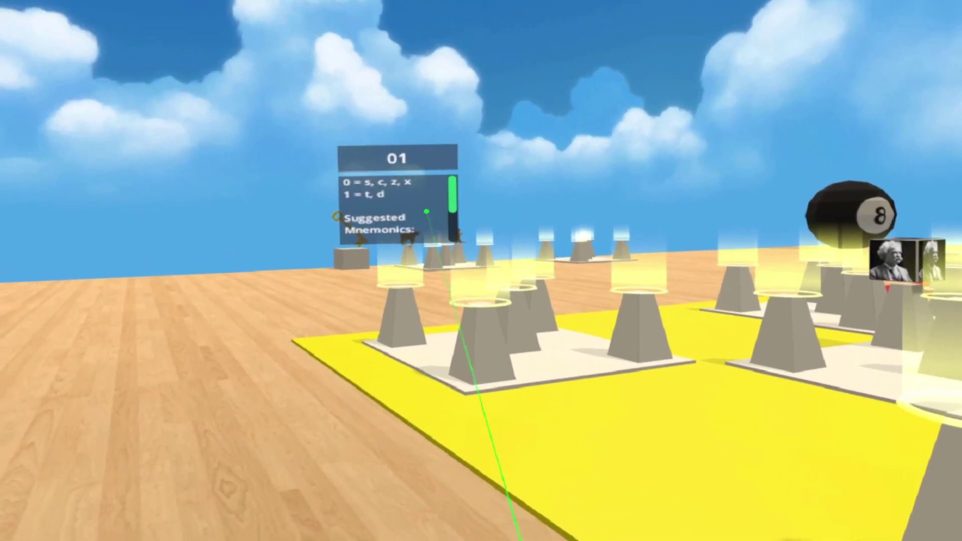
left_click_drag(464, 181, 476, 188)
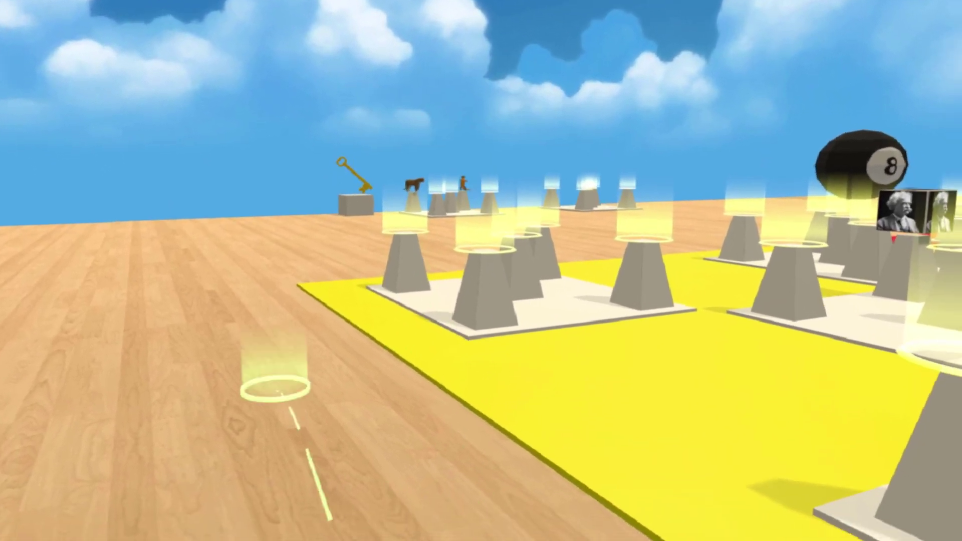
left_click(275, 387)
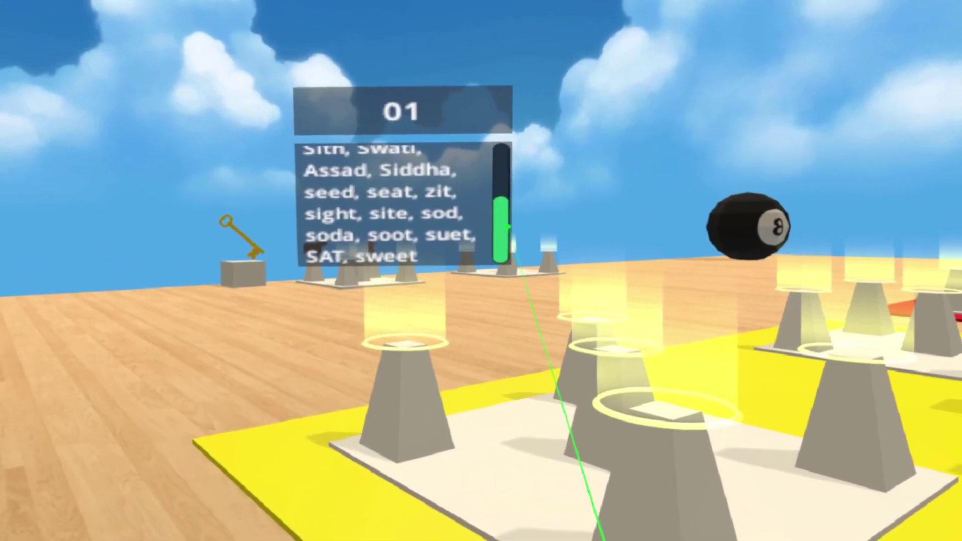
left_click_drag(507, 231, 546, 219)
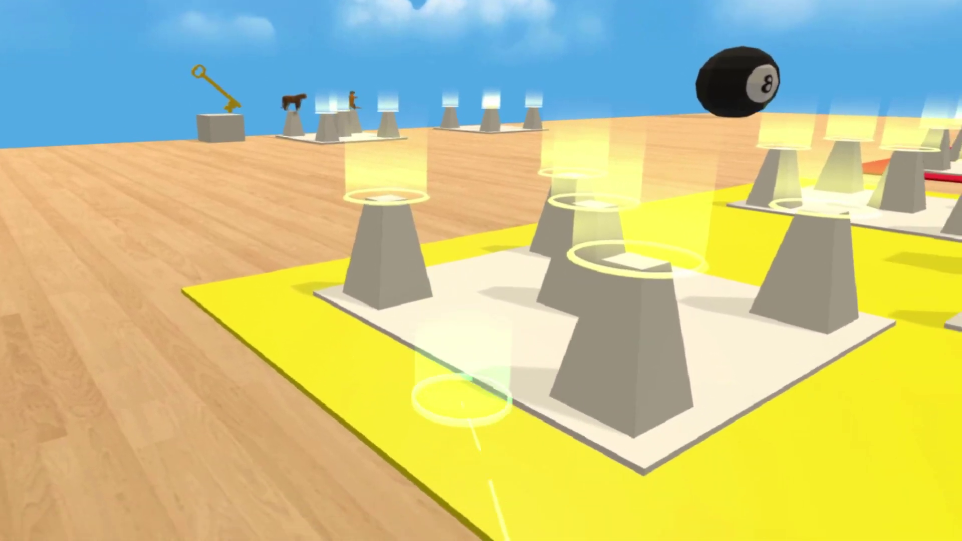
Move up to the locus 01 pedestal and search the Poly library for a "seed" 3D mnemonic
left_click(462, 398)
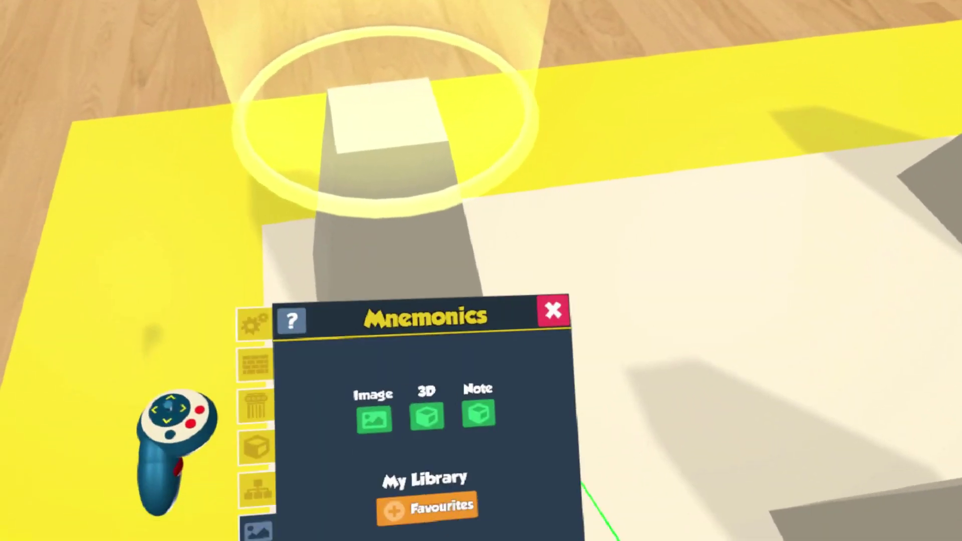
left_click(426, 416)
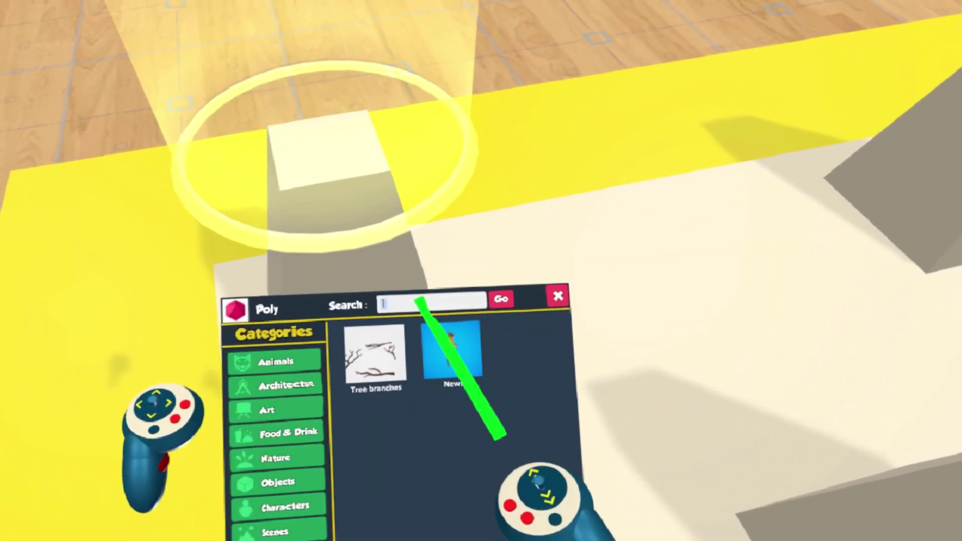
left_click(421, 306)
type("seed")
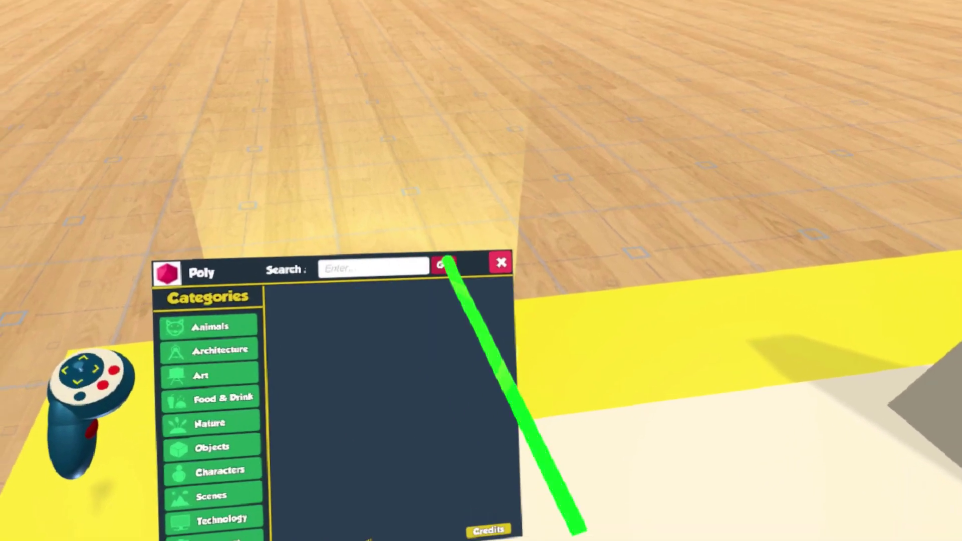
left_click(443, 265)
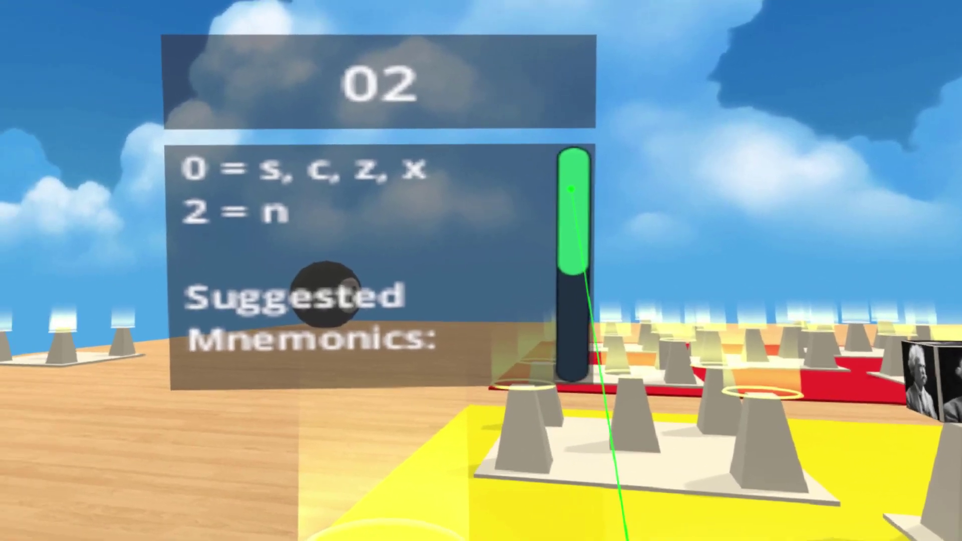
Read the suggested mnemonics for locus 02 and open the Pixabay web search for an image mnemonic
left_click_drag(661, 192, 644, 264)
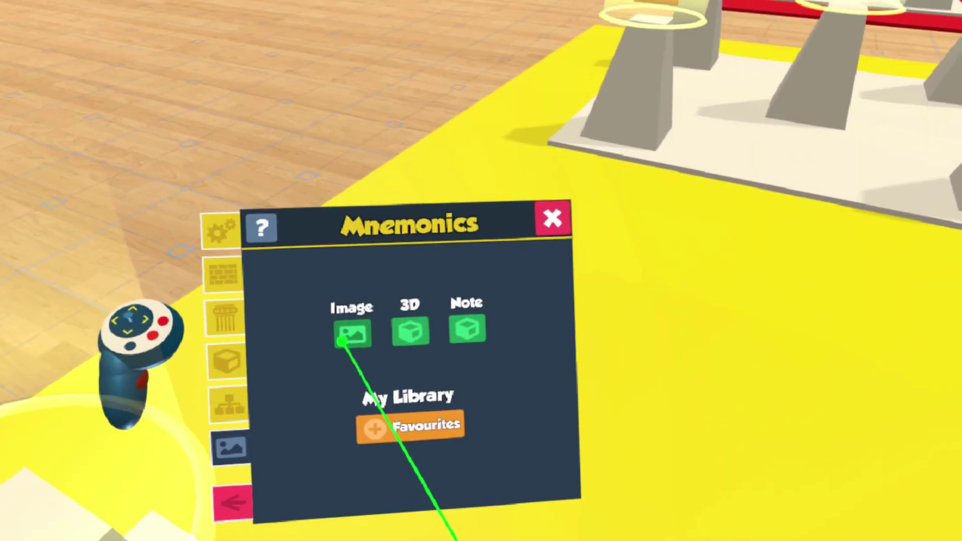
left_click(342, 341)
left_click(414, 201)
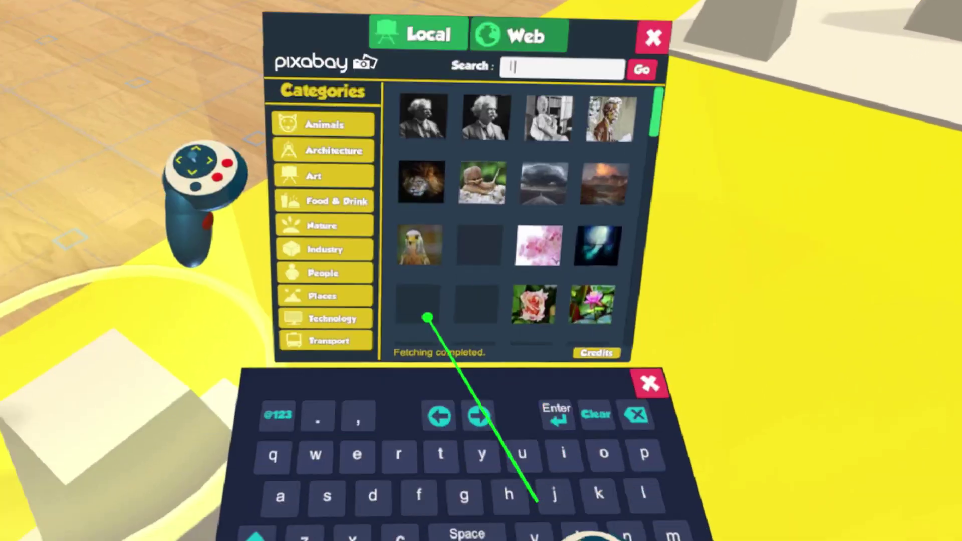